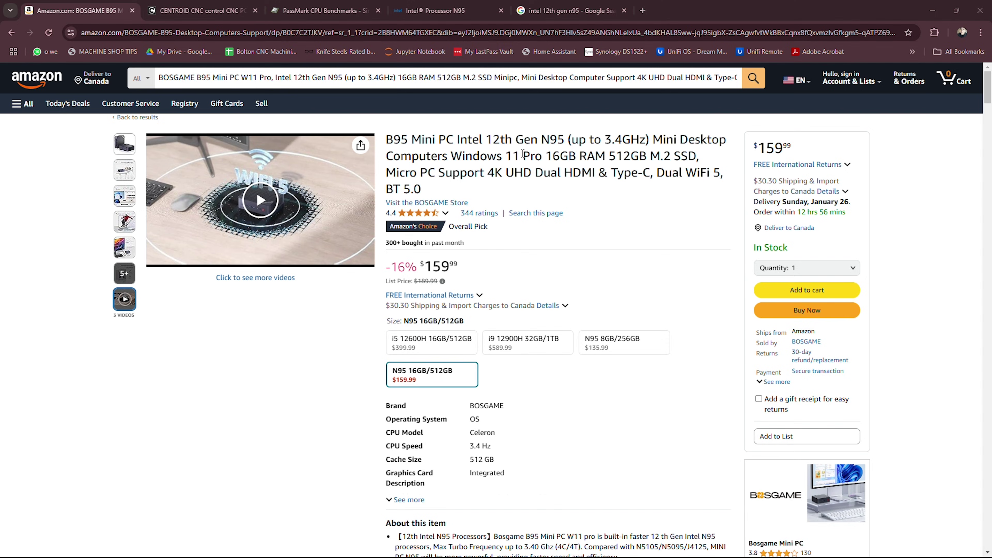
# Highlight the Windows 11 Pro, storage, 4K UHD, dual WiFi, BT 5.0 specs and $159.99 price
pyautogui.doubleClick(458, 156)
pyautogui.moveTo(457, 156); pyautogui.dragTo(652, 162)
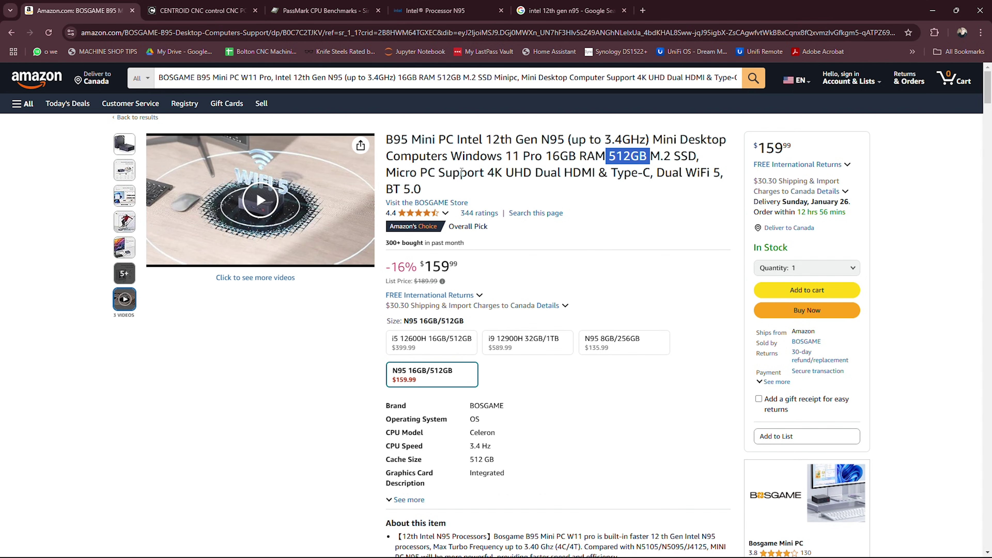
pyautogui.moveTo(461, 173); pyautogui.dragTo(514, 173)
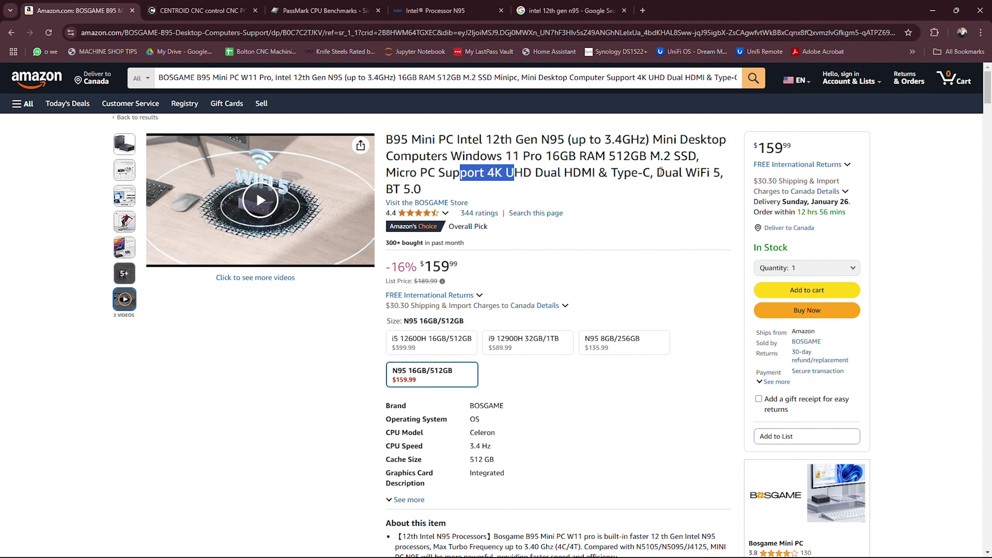
pyautogui.moveTo(664, 172); pyautogui.dragTo(710, 172)
pyautogui.moveTo(393, 189); pyautogui.dragTo(421, 188)
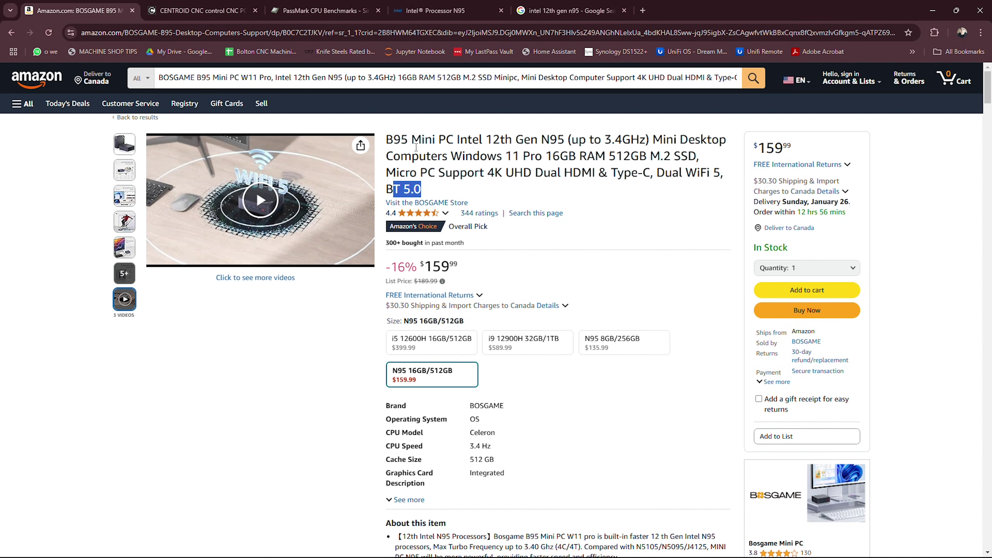
pyautogui.moveTo(131, 144)
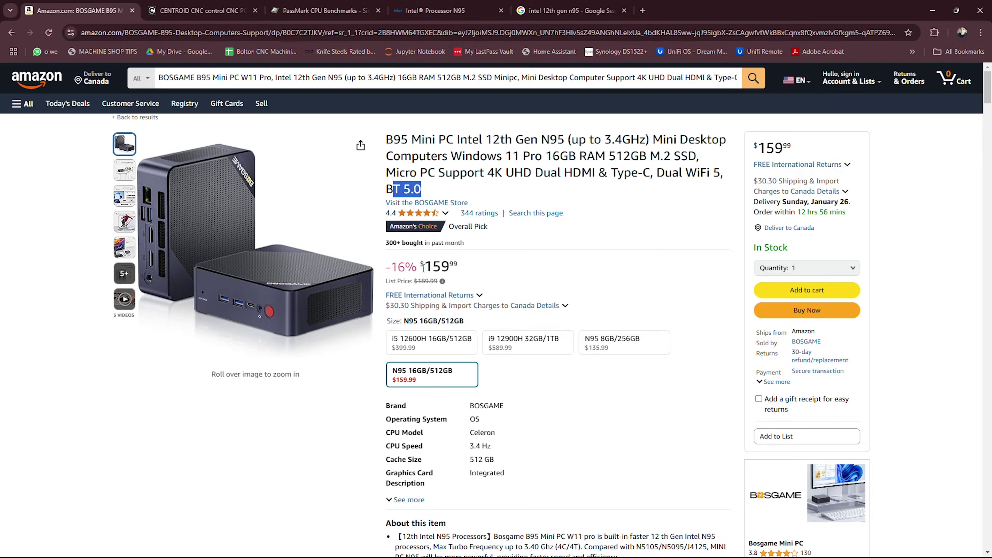
pyautogui.moveTo(423, 267); pyautogui.dragTo(464, 264)
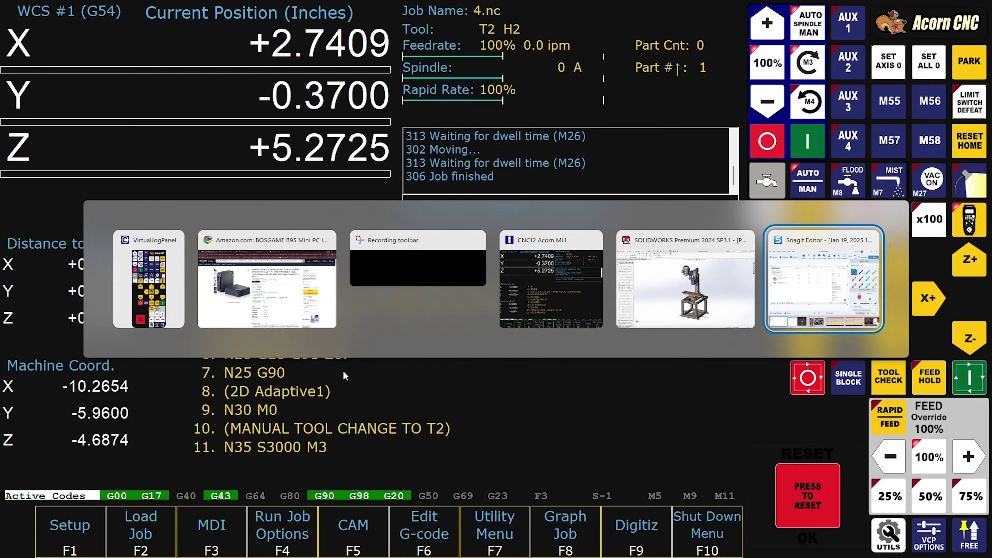
# Return to Chrome and bring up the Centroid CNC PC requirements page
pyautogui.hotkey('alt', 'Tab')
pyautogui.hotkey('alt', 'Tab')
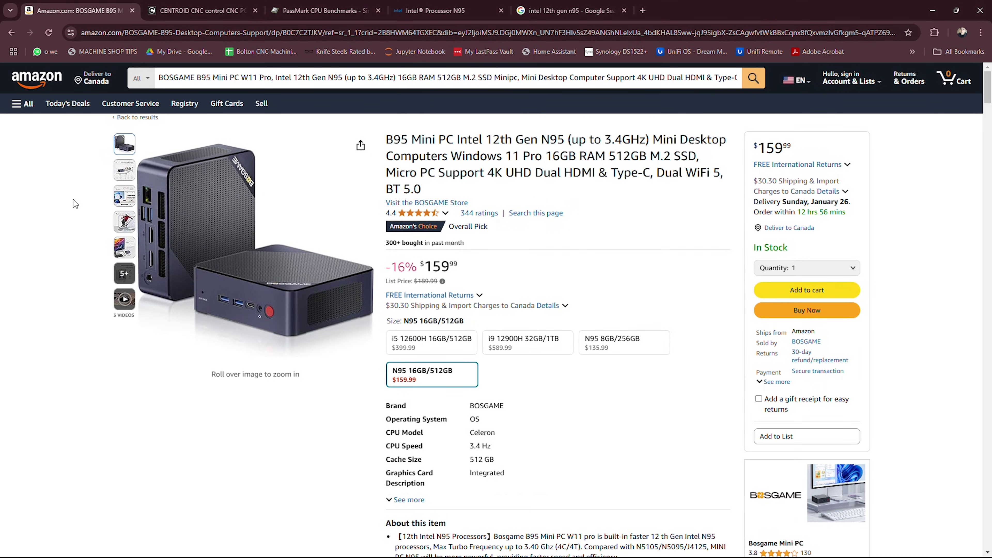
pyautogui.click(173, 14)
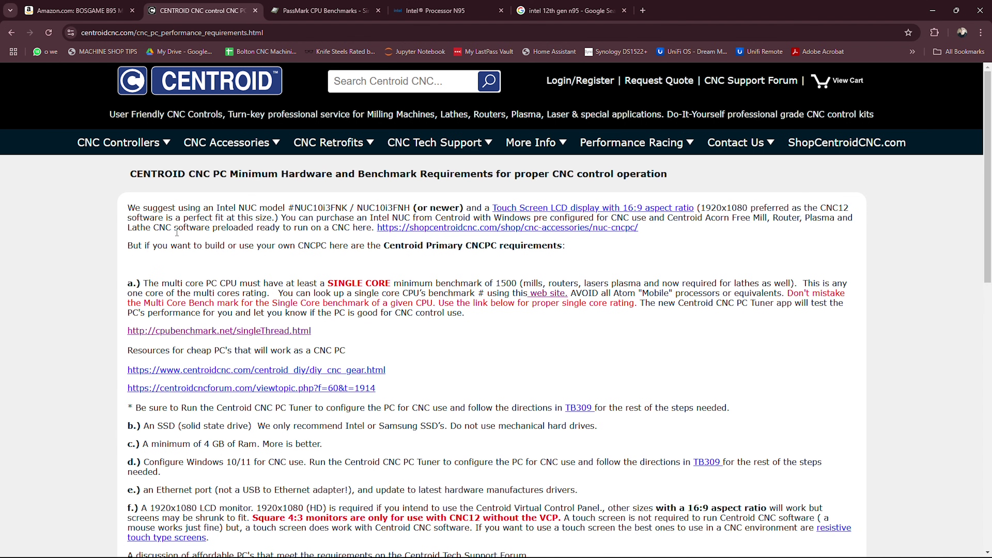
pyautogui.scroll(-1, 168, 261)
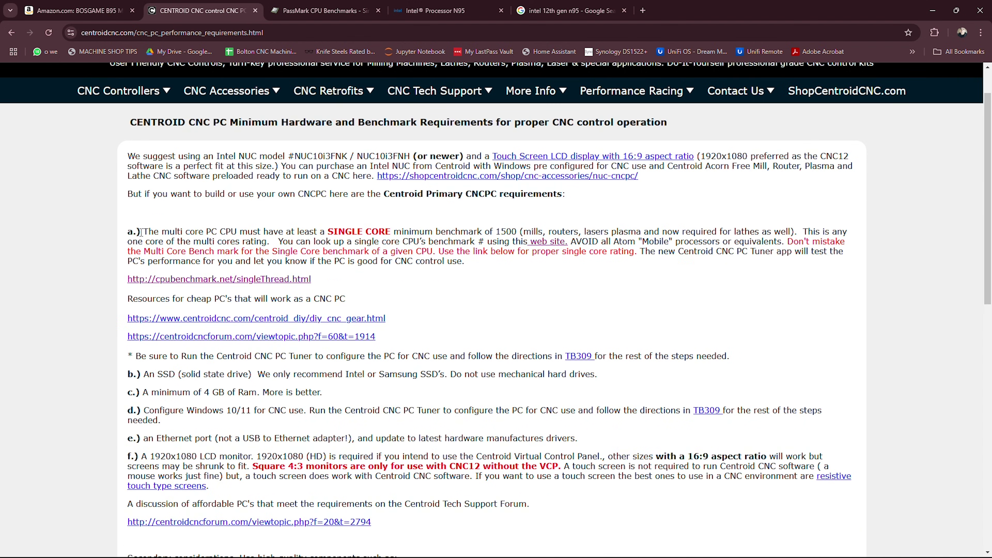
pyautogui.moveTo(142, 232); pyautogui.dragTo(395, 231)
pyautogui.click(479, 231)
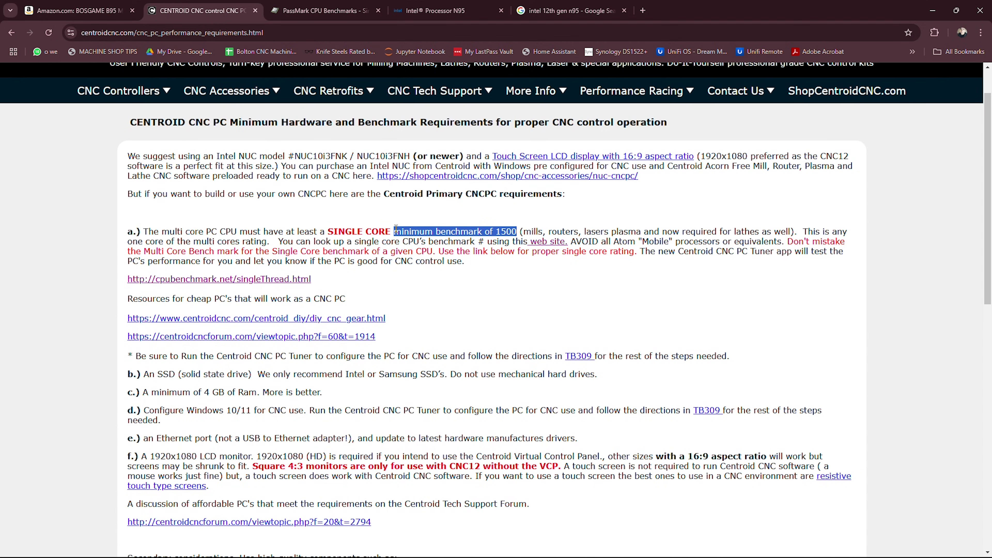
pyautogui.click(407, 227)
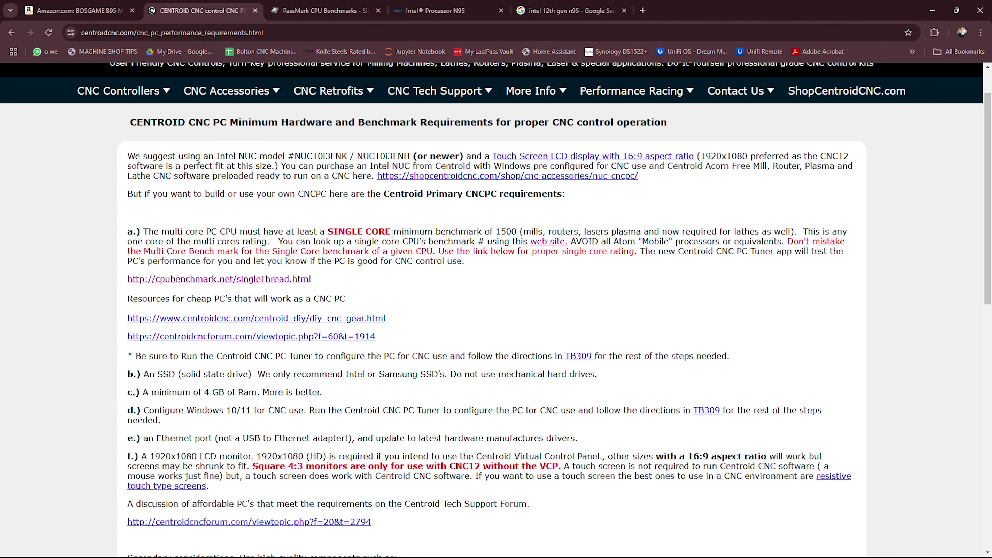
pyautogui.moveTo(318, 233); pyautogui.dragTo(627, 232)
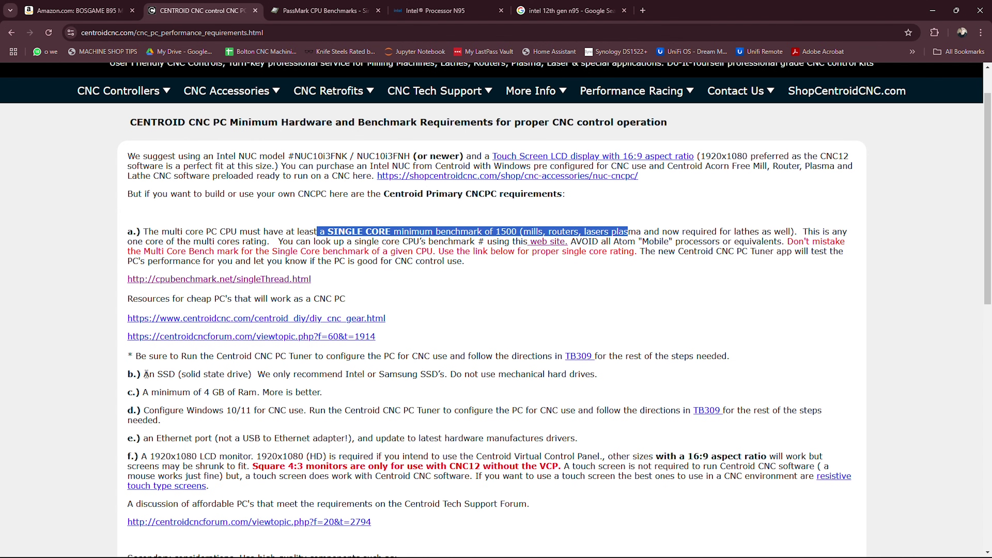
pyautogui.moveTo(145, 374); pyautogui.dragTo(249, 371)
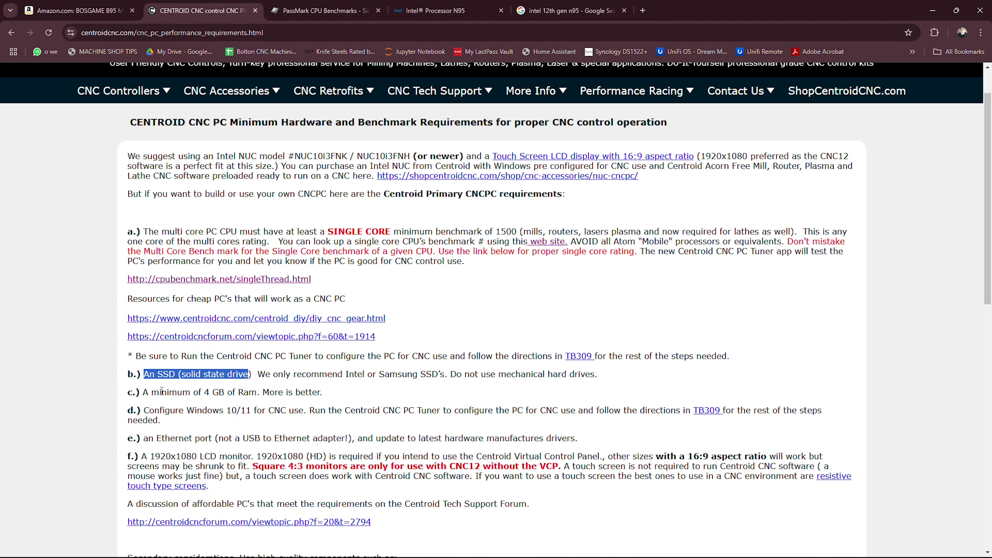
pyautogui.moveTo(162, 392); pyautogui.dragTo(262, 391)
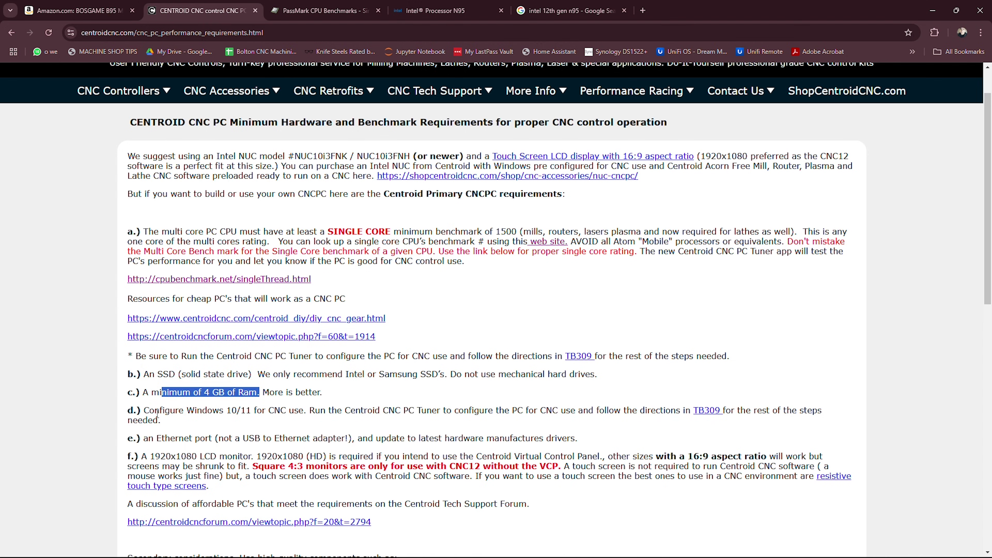
pyautogui.moveTo(157, 413); pyautogui.dragTo(310, 411)
pyautogui.click(75, 11)
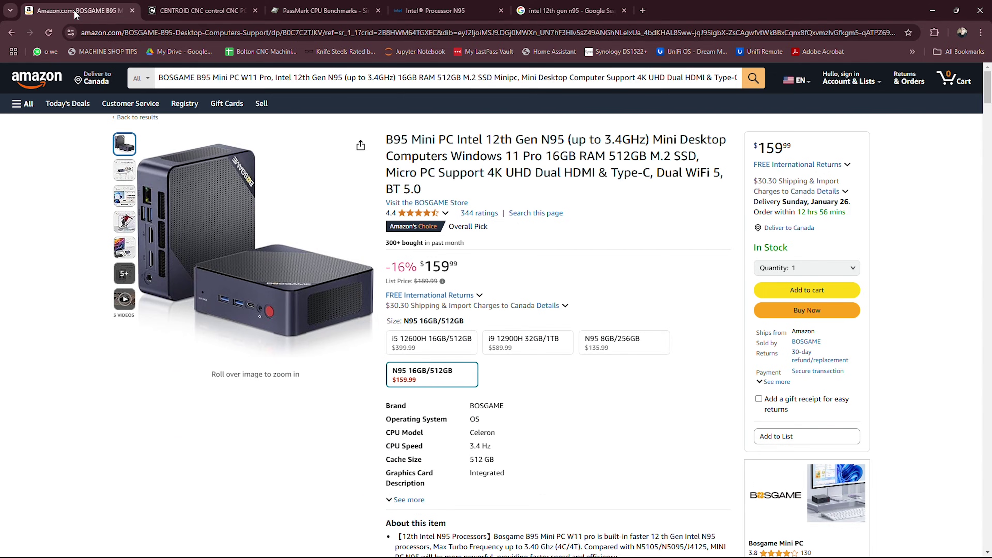
pyautogui.doubleClick(678, 158)
pyautogui.moveTo(552, 156); pyautogui.dragTo(594, 157)
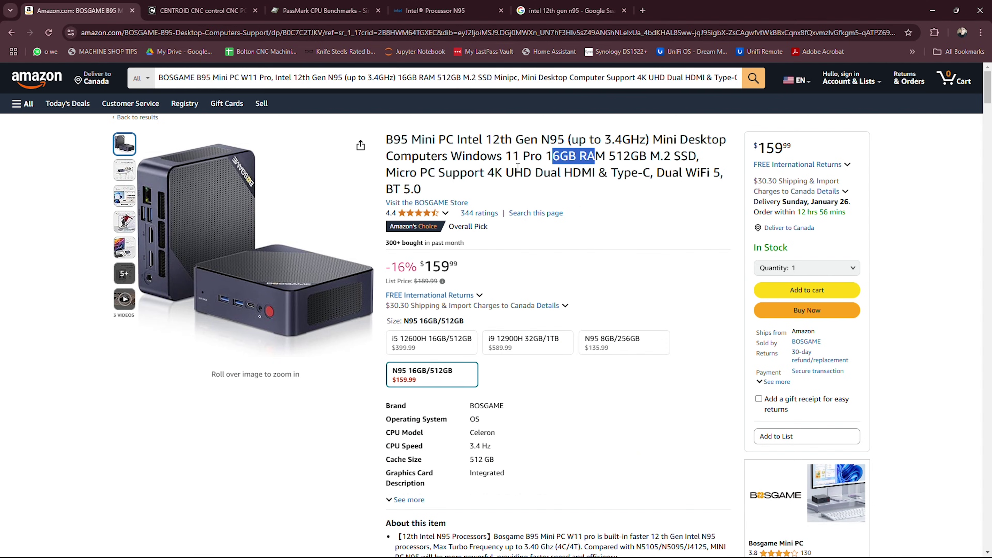
pyautogui.moveTo(453, 156); pyautogui.dragTo(541, 156)
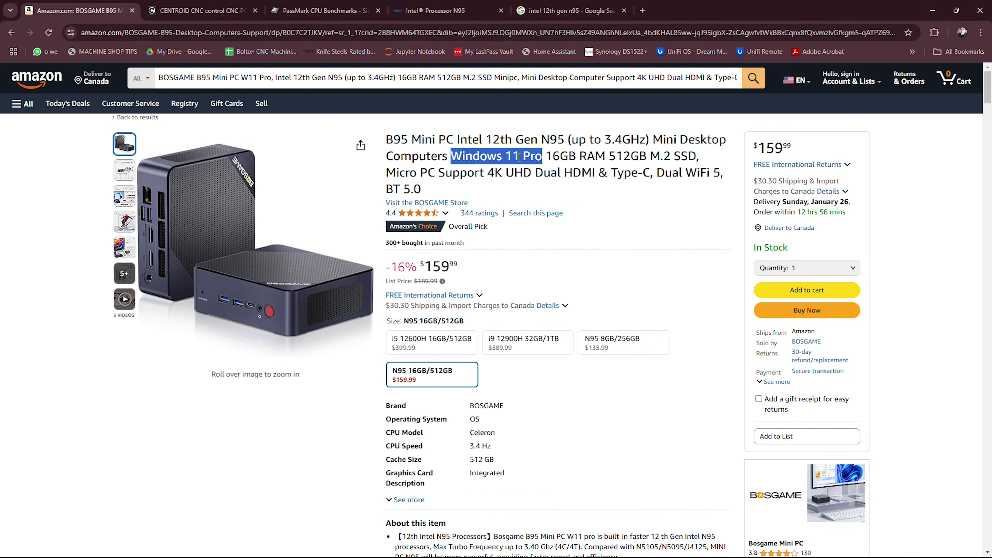
pyautogui.hotkey('ctrl', 'Tab')
pyautogui.moveTo(142, 438); pyautogui.dragTo(482, 442)
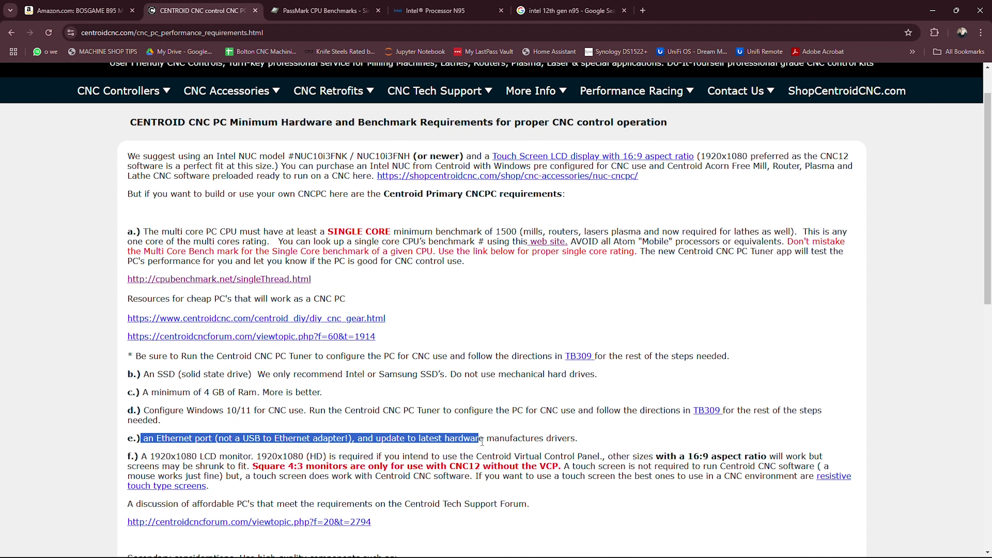
# Review the requirements, highlighting the 1920x1080 monitor item and the affordable PC forum line
pyautogui.moveTo(141, 456); pyautogui.dragTo(328, 456)
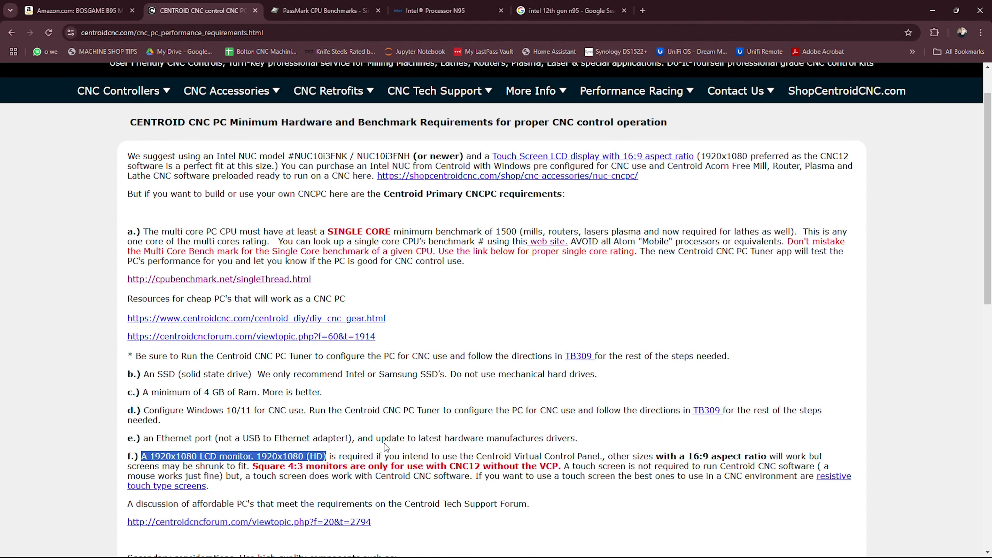
pyautogui.scroll(-5, 378, 434)
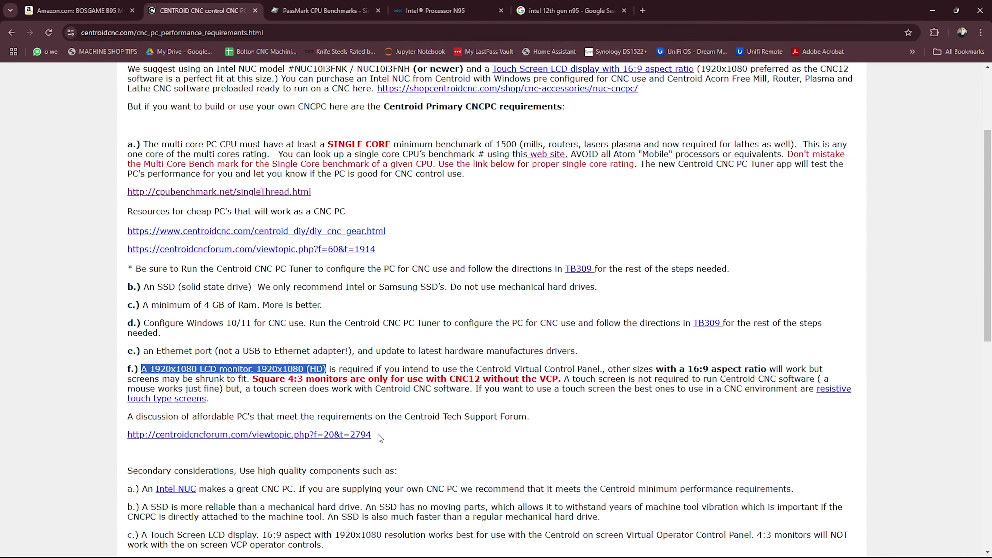
pyautogui.scroll(-4, 374, 429)
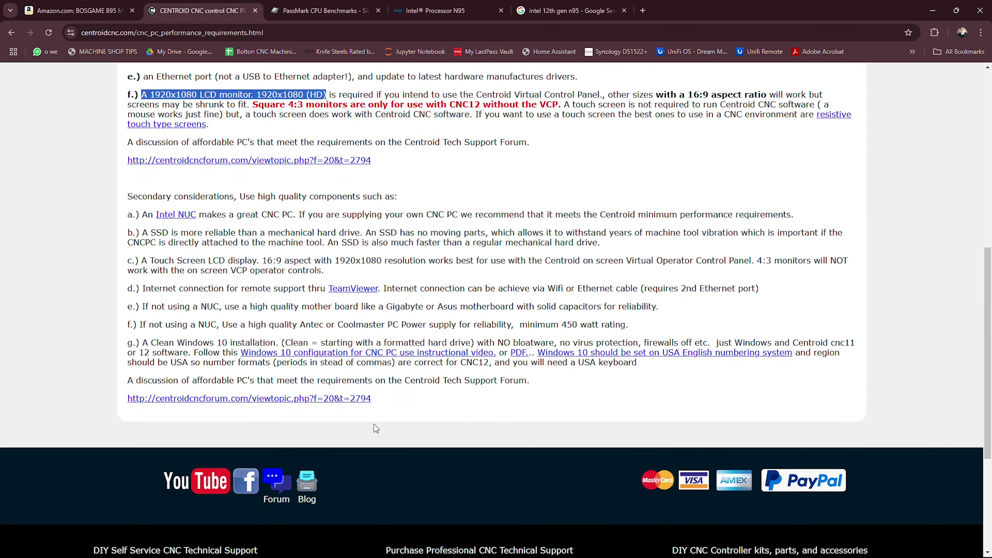
pyautogui.scroll(4, 262, 360)
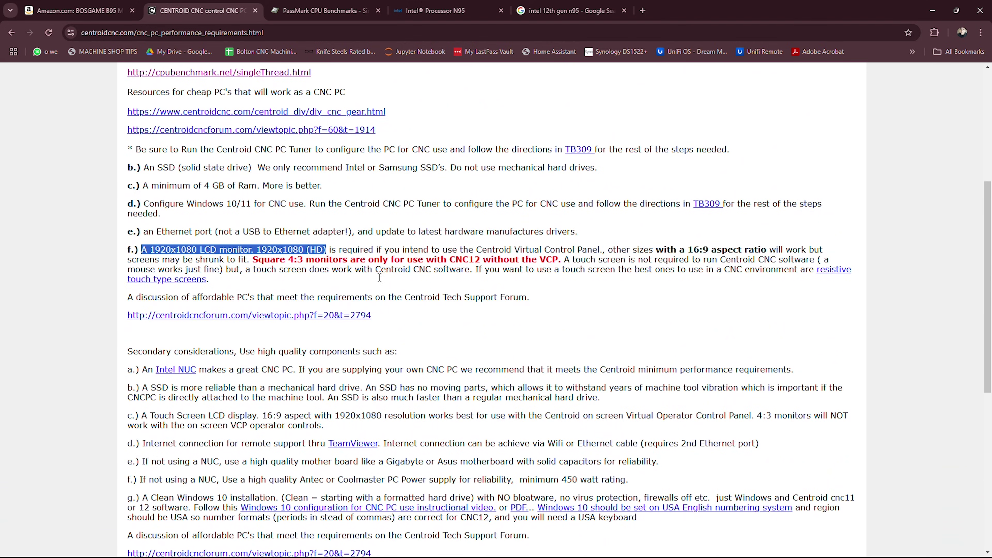
pyautogui.scroll(-2, 379, 277)
pyautogui.moveTo(135, 246); pyautogui.dragTo(104, 256)
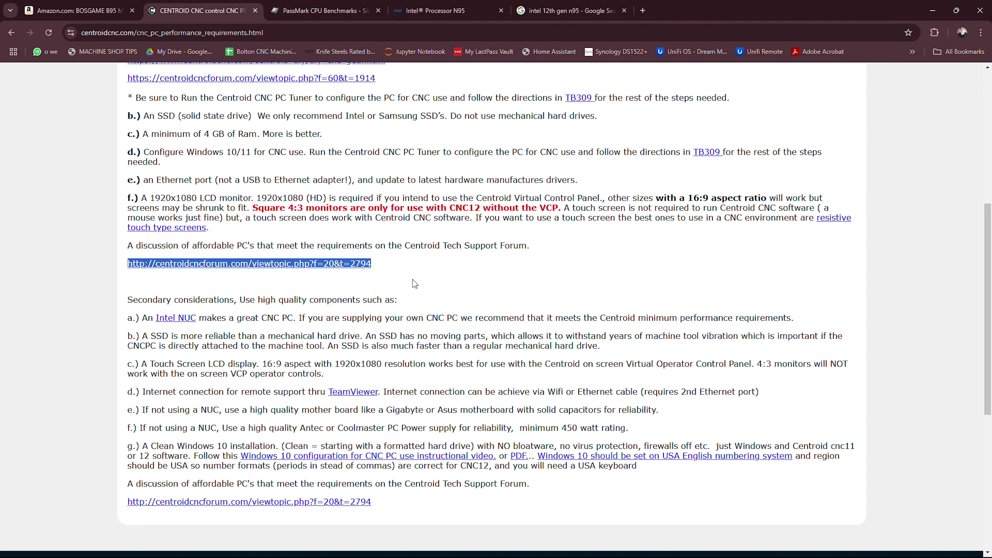
pyautogui.click(403, 263)
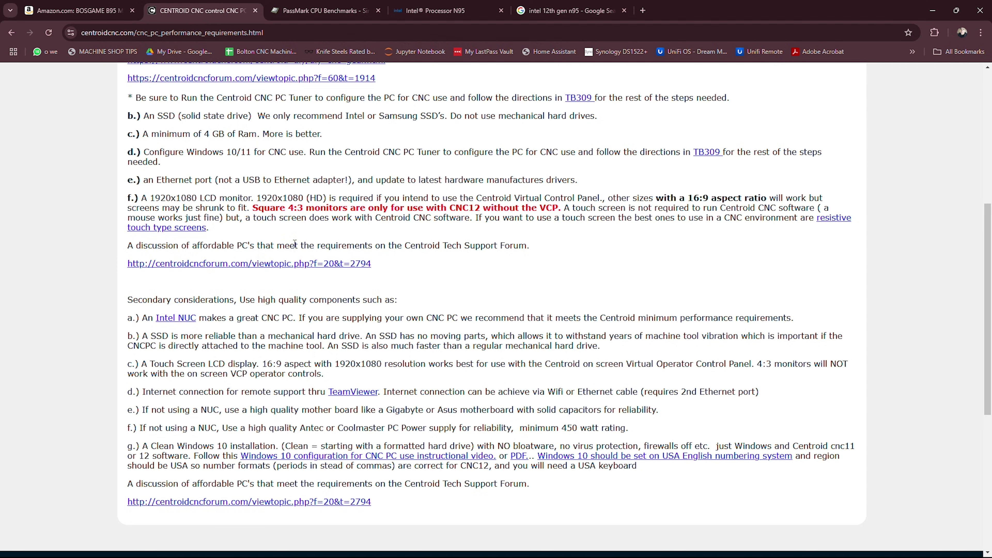
pyautogui.scroll(8, 295, 243)
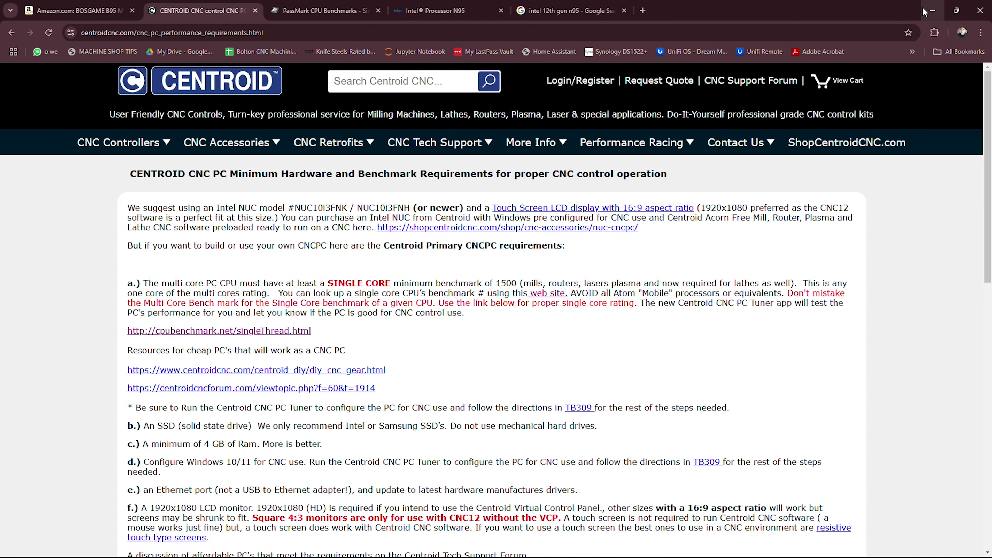
# Minimize Chrome and switch over to SOLIDWORKS
pyautogui.click(932, 15)
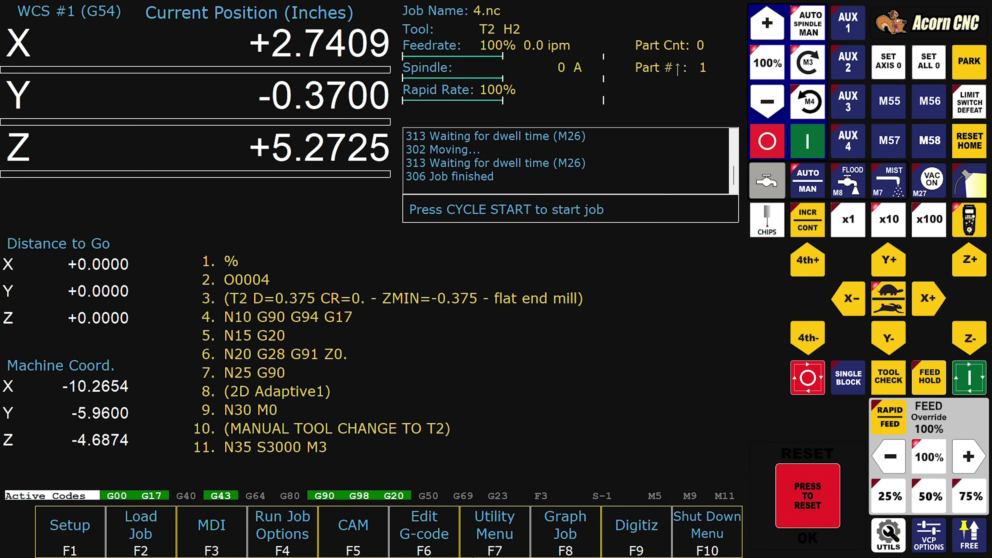
pyautogui.hotkey('alt', 'Tab')
pyautogui.press('Tab')
pyautogui.press('Tab')
pyautogui.press('Tab')
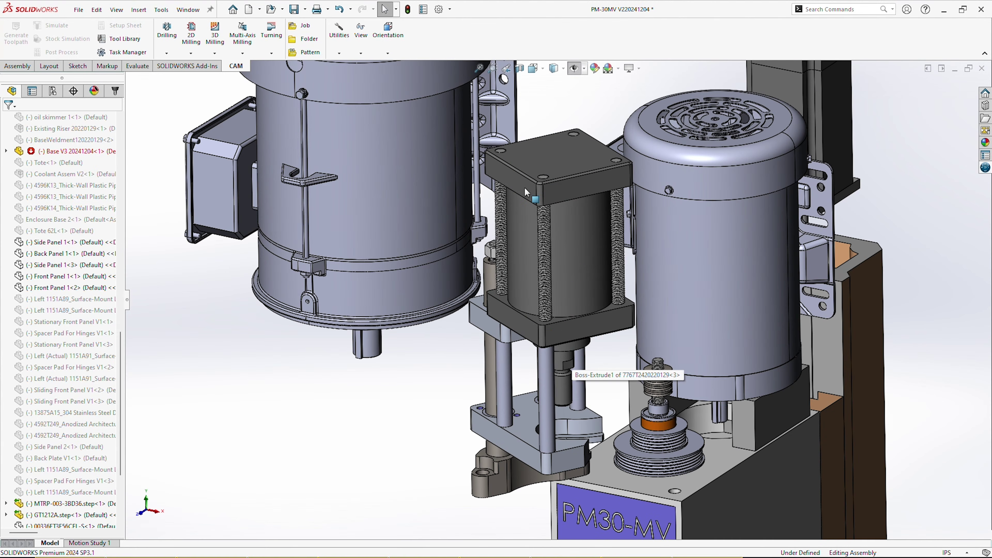
pyautogui.scroll(-7, 542, 239)
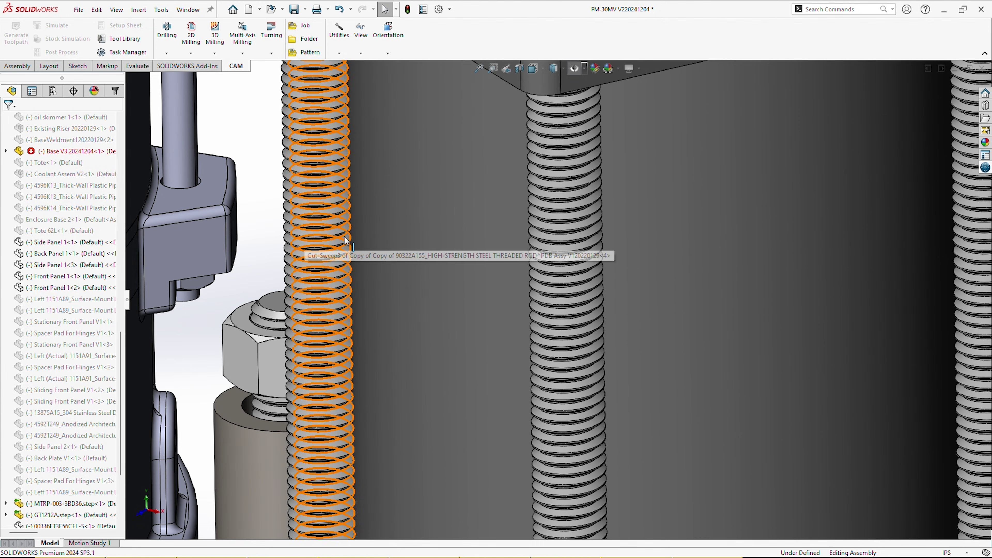
# Zoom, fit and orbit the PM-30MV assembly to show the whole mill and its stand
pyautogui.scroll(8, 344, 236)
pyautogui.press('f')
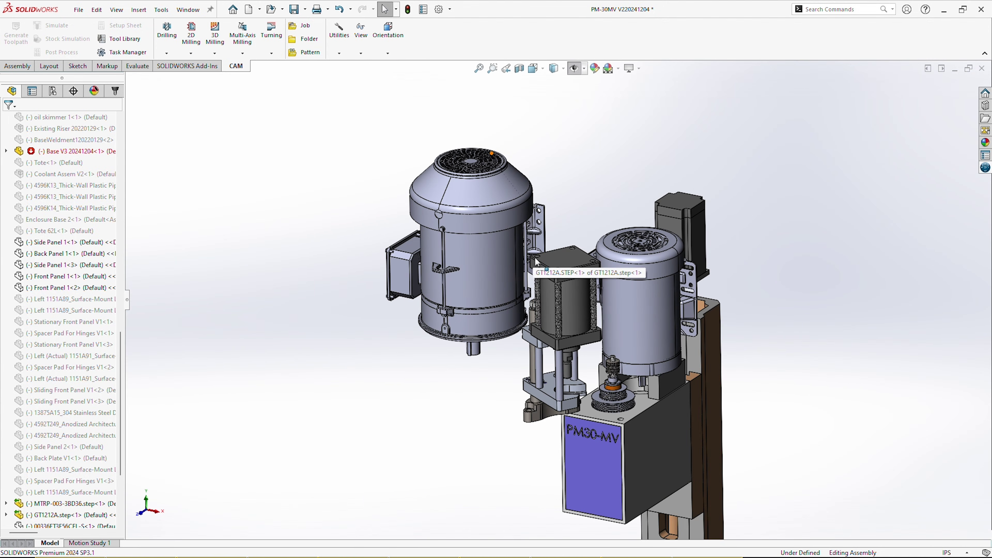
pyautogui.scroll(-3, 551, 270)
pyautogui.scroll(4, 635, 340)
pyautogui.scroll(5, 626, 322)
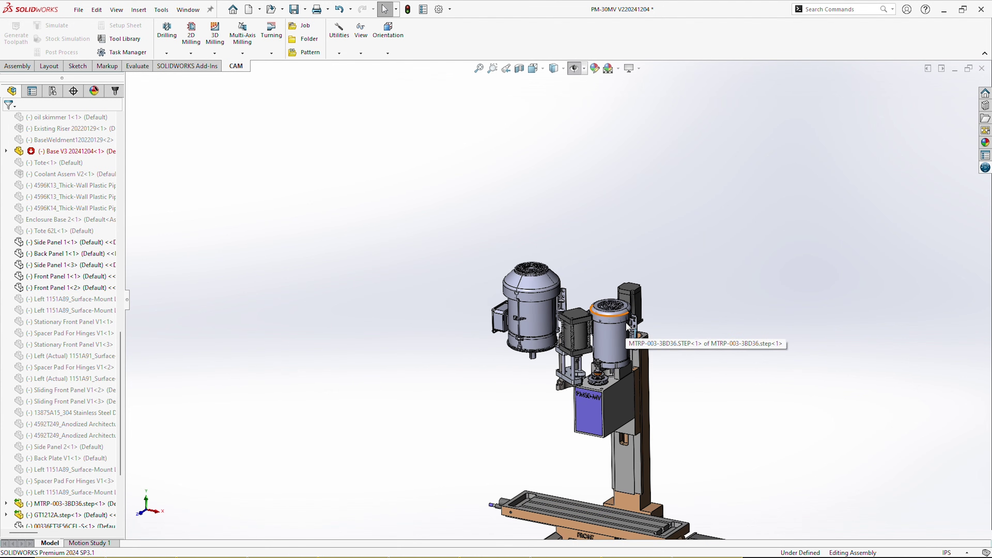
pyautogui.scroll(3, 618, 494)
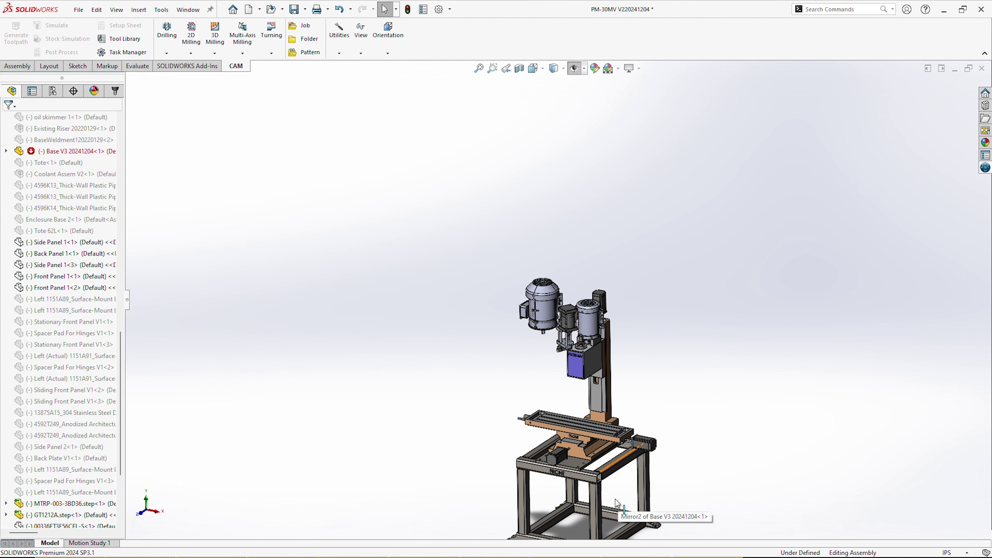
pyautogui.scroll(-4, 604, 460)
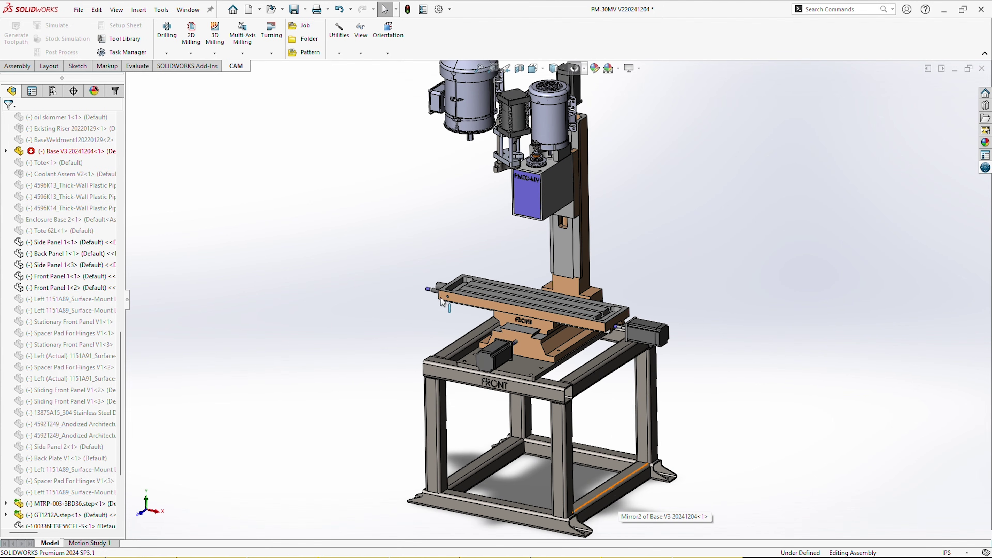
pyautogui.moveTo(511, 266); pyautogui.dragTo(582, 306, button='middle')
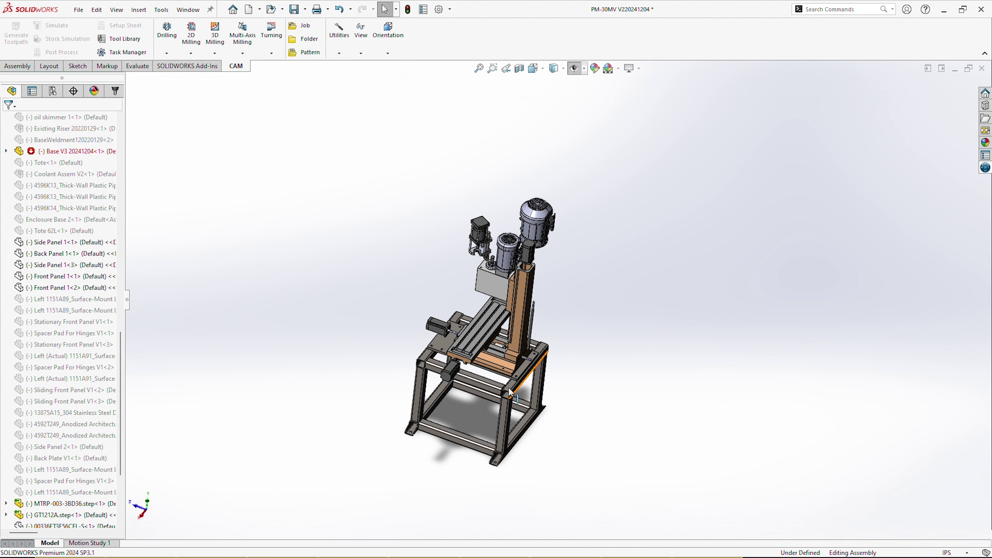
pyautogui.scroll(-3, 509, 391)
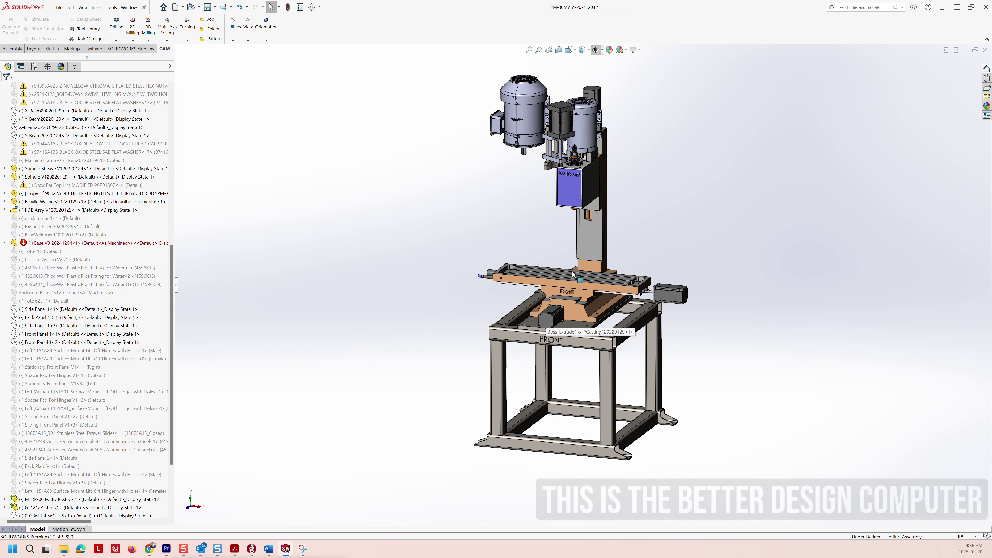
pyautogui.moveTo(625, 258); pyautogui.dragTo(764, 204, button='middle')
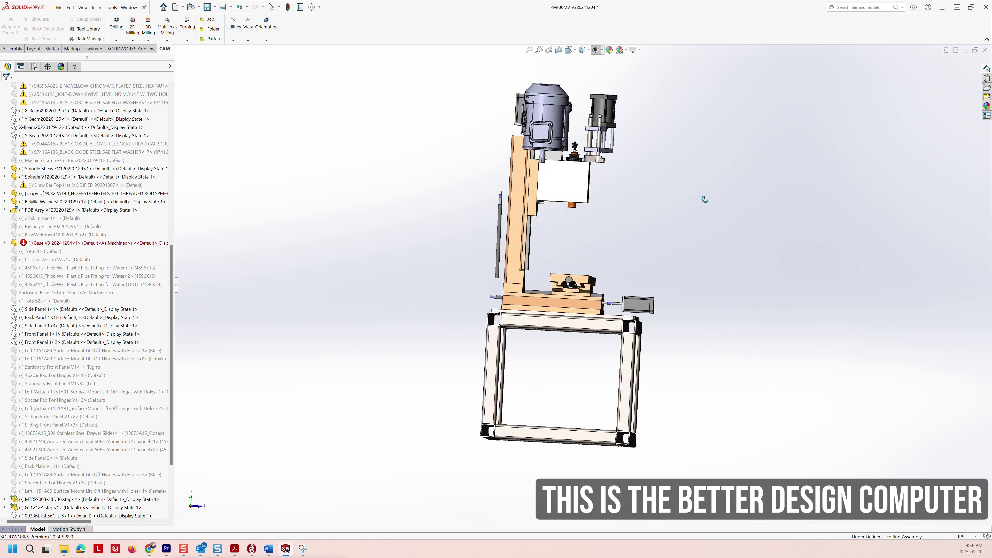
pyautogui.moveTo(705, 199); pyautogui.dragTo(586, 107, button='middle')
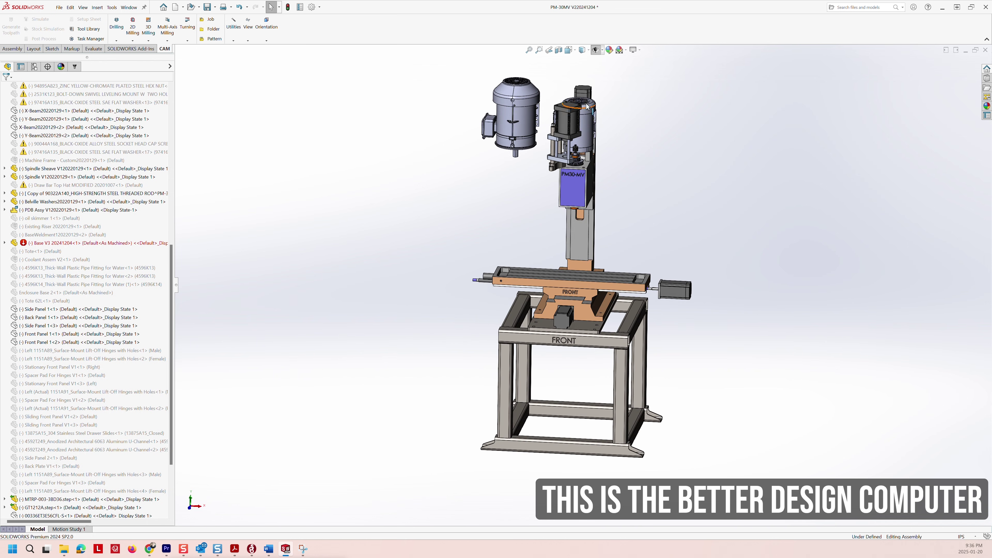
pyautogui.scroll(-15, 586, 106)
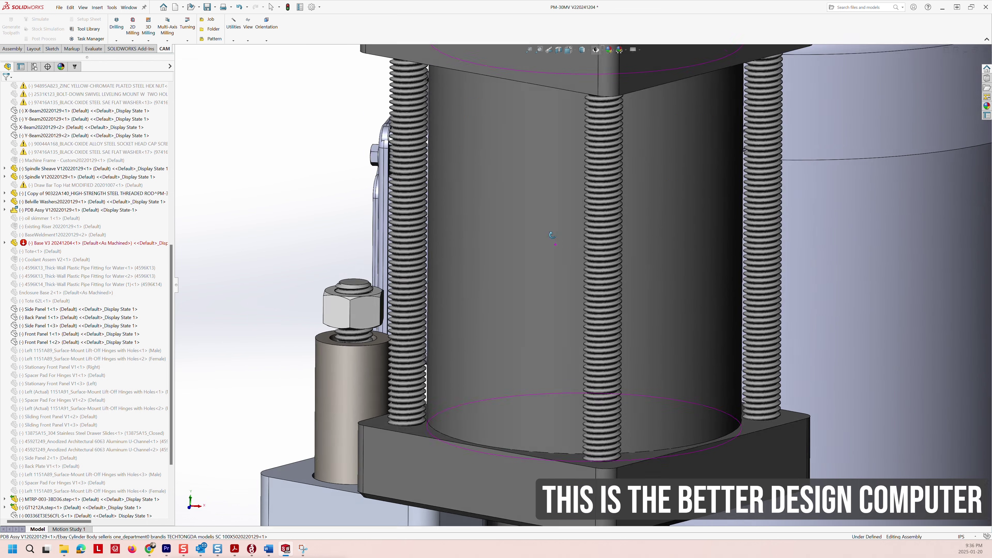
pyautogui.moveTo(551, 235); pyautogui.dragTo(585, 227, button='middle')
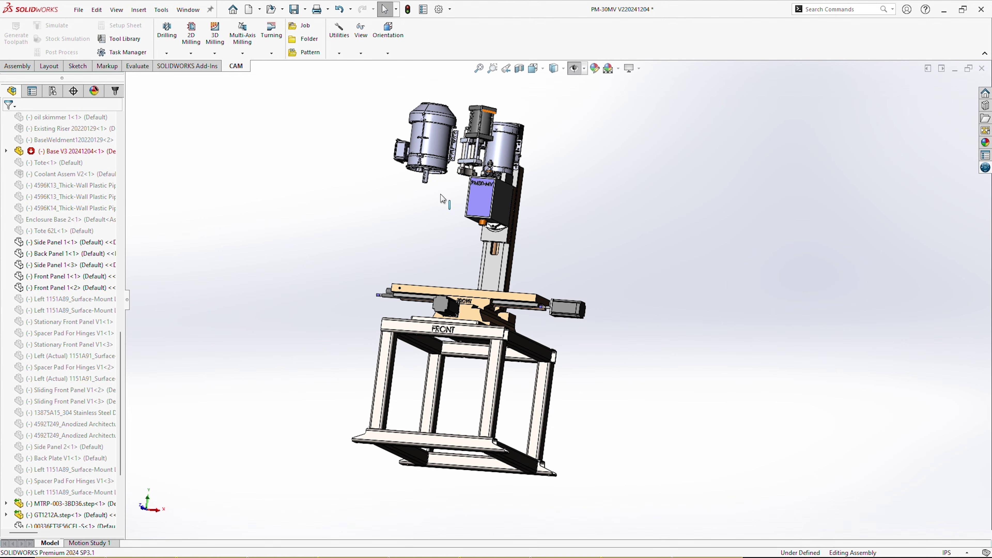
pyautogui.moveTo(397, 283); pyautogui.dragTo(639, 368, button='middle')
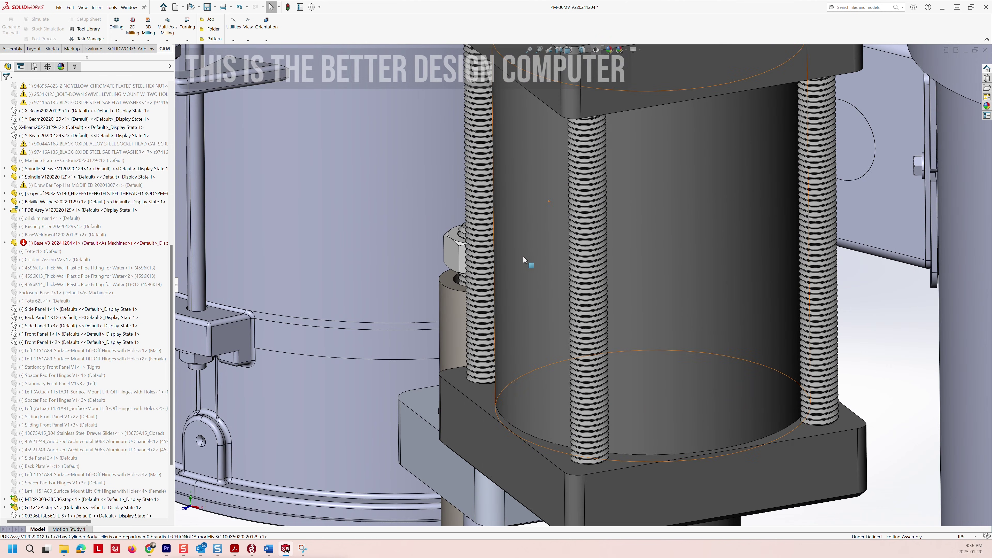
pyautogui.scroll(5, 522, 256)
pyautogui.moveTo(551, 233); pyautogui.dragTo(664, 220, button='middle')
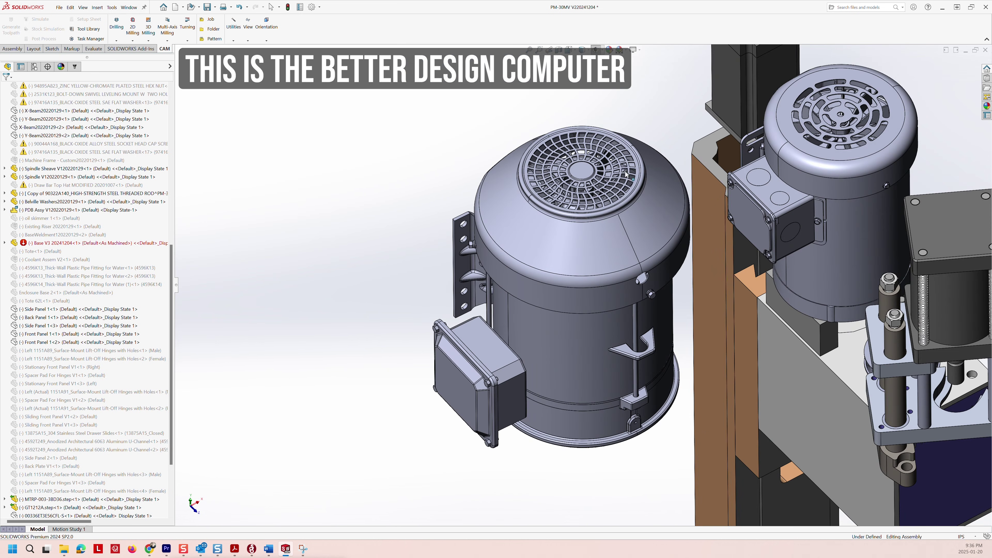
pyautogui.scroll(-10, 638, 225)
pyautogui.scroll(5, 638, 226)
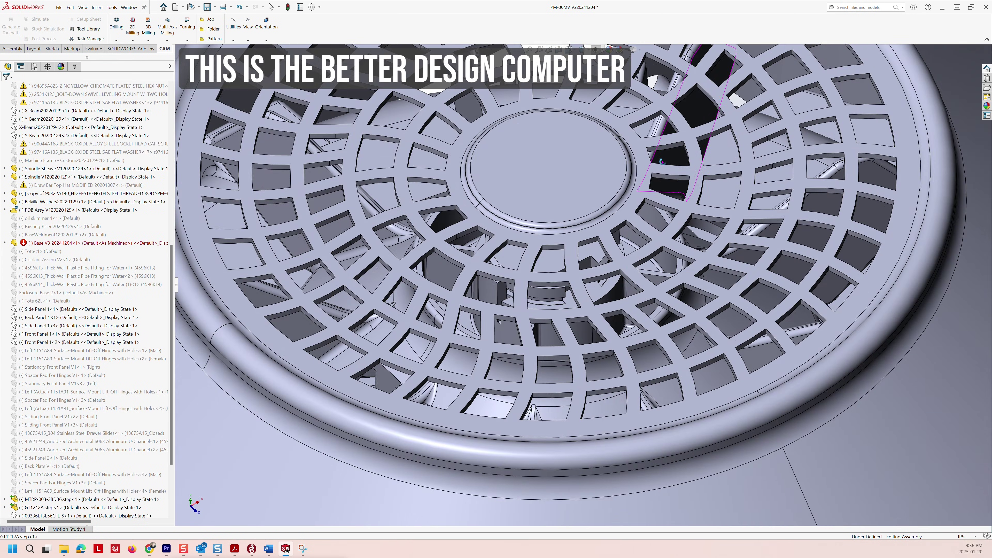
pyautogui.moveTo(638, 225); pyautogui.dragTo(656, 192, button='middle')
pyautogui.scroll(-5, 656, 191)
pyautogui.scroll(4, 656, 192)
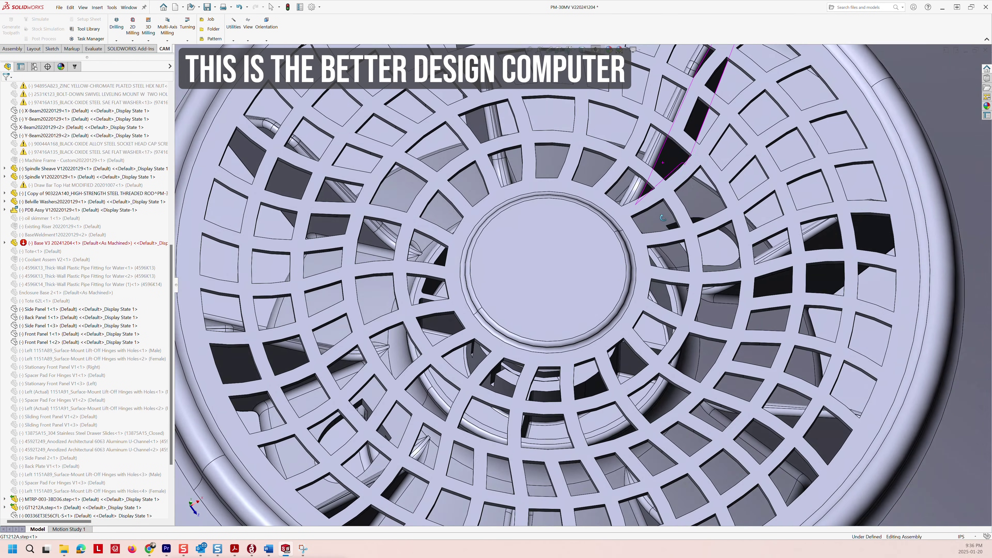
pyautogui.scroll(-5, 660, 187)
pyautogui.scroll(5, 663, 183)
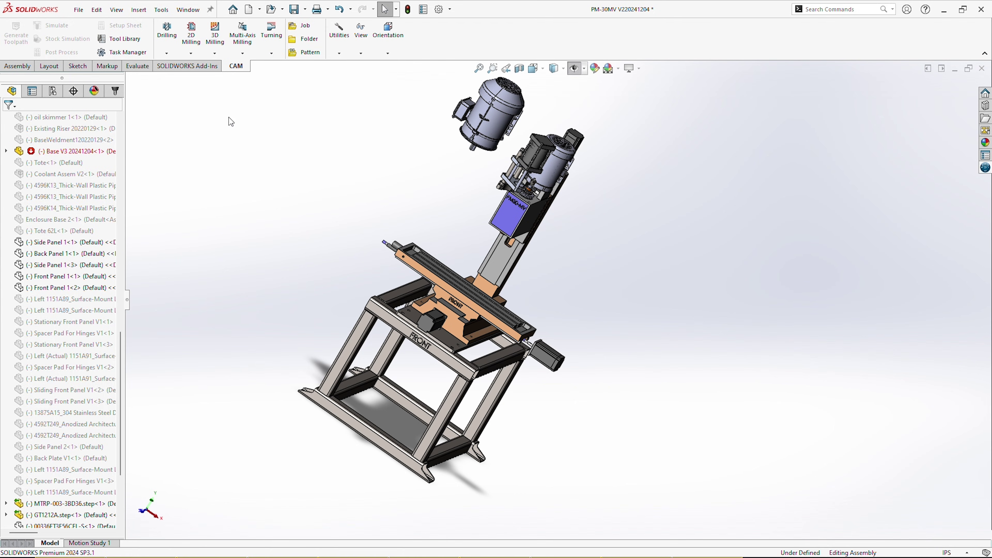
# Switch to the CENTRE CAP part from the Window menu and orbit to its hex top
pyautogui.click(187, 10)
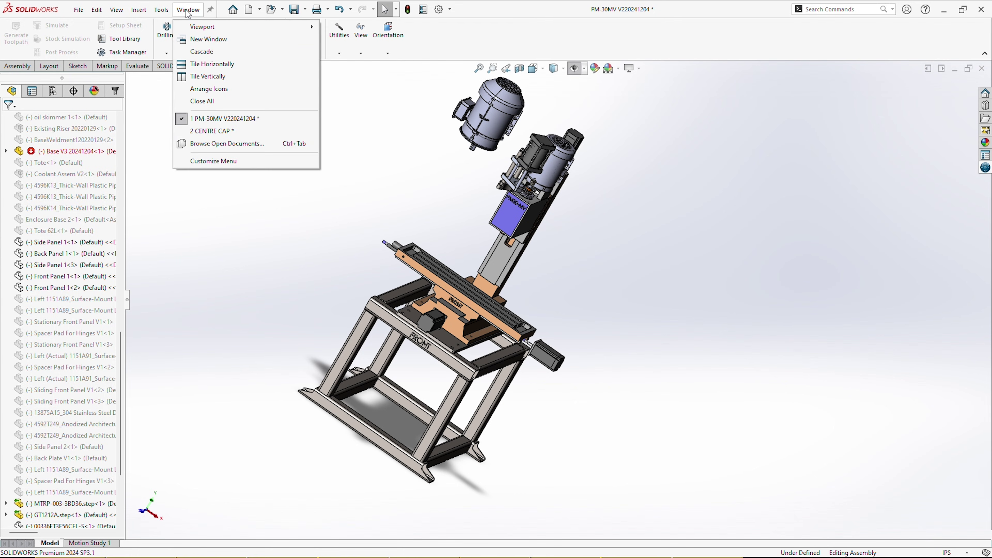
pyautogui.click(204, 132)
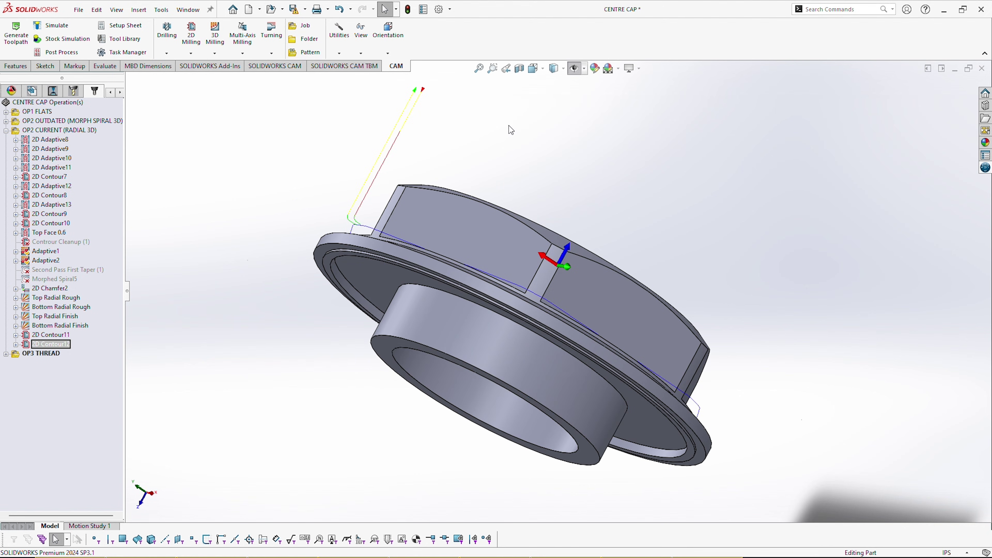
pyautogui.moveTo(520, 155)
pyautogui.mouseDown(button='middle')
pyautogui.moveTo(471, 236)
pyautogui.moveTo(465, 221)
pyautogui.moveTo(492, 171)
pyautogui.moveTo(445, 242)
pyautogui.moveTo(545, 166)
pyautogui.moveTo(481, 234)
pyautogui.moveTo(552, 210)
pyautogui.moveTo(676, 222)
pyautogui.mouseUp(button='middle')
pyautogui.scroll(-2, 667, 221)
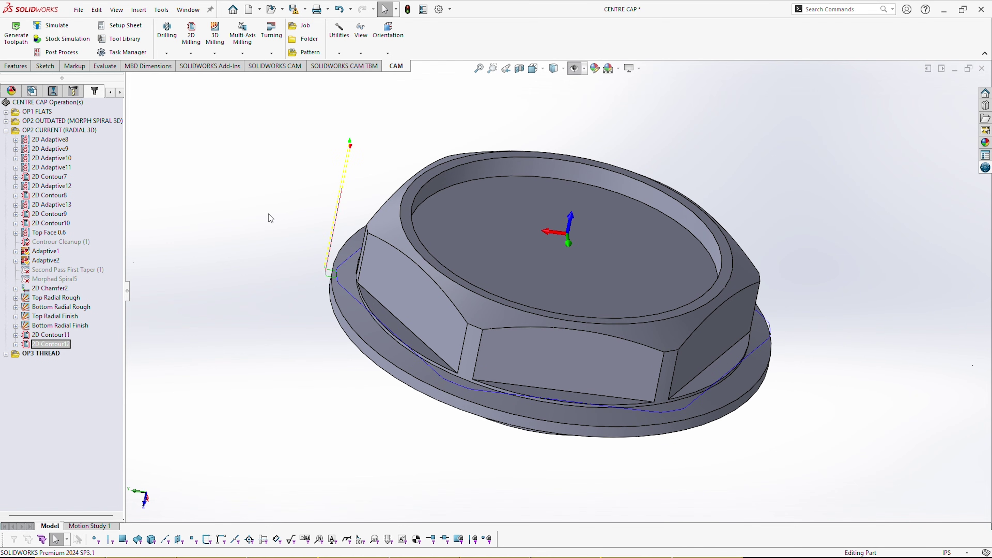
# Display the 2D Adaptive8 through 2D Contour12 toolpaths, then 2D Adaptive9 alone
pyautogui.click(45, 139)
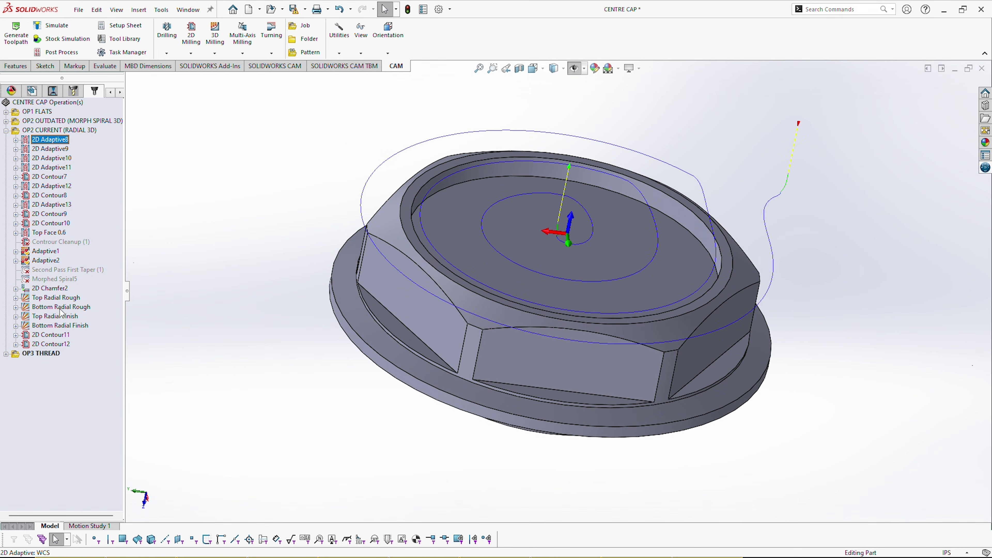
pyautogui.keyDown('shift'); pyautogui.click(53, 344); pyautogui.keyUp('shift')
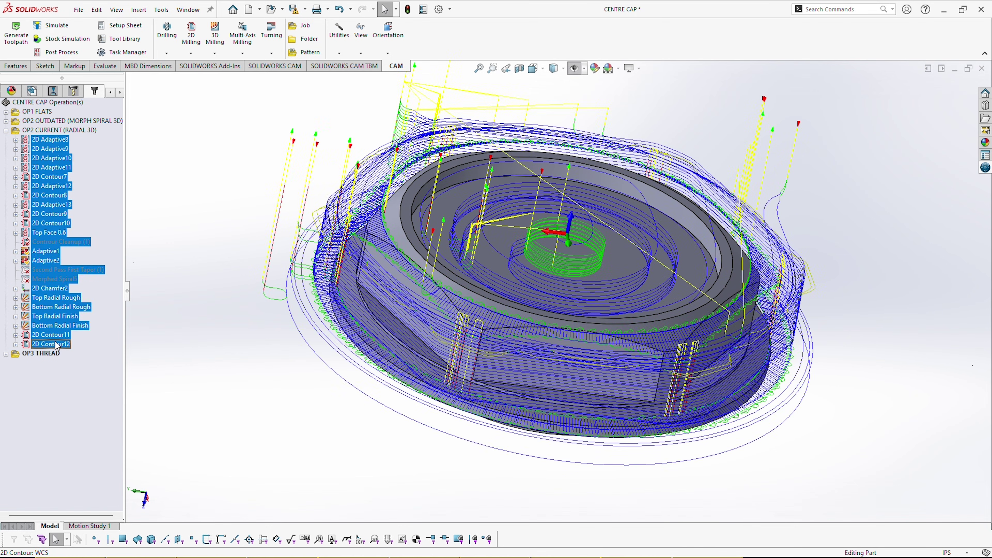
pyautogui.moveTo(382, 257); pyautogui.dragTo(519, 282, button='middle')
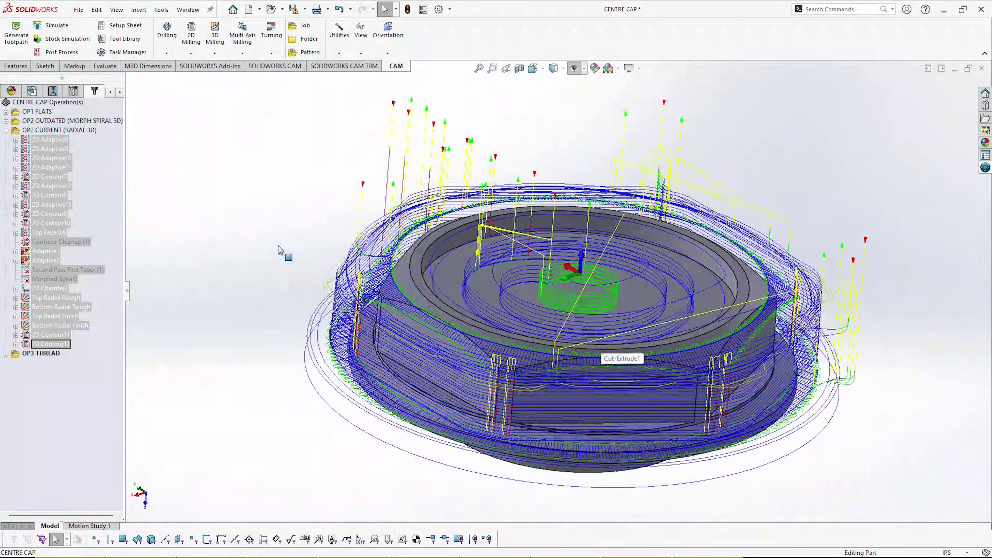
pyautogui.click(52, 149)
# Select the whole OP2 CURRENT (RADIAL 3D) group and confirm regenerating its toolpaths
pyautogui.click(42, 140)
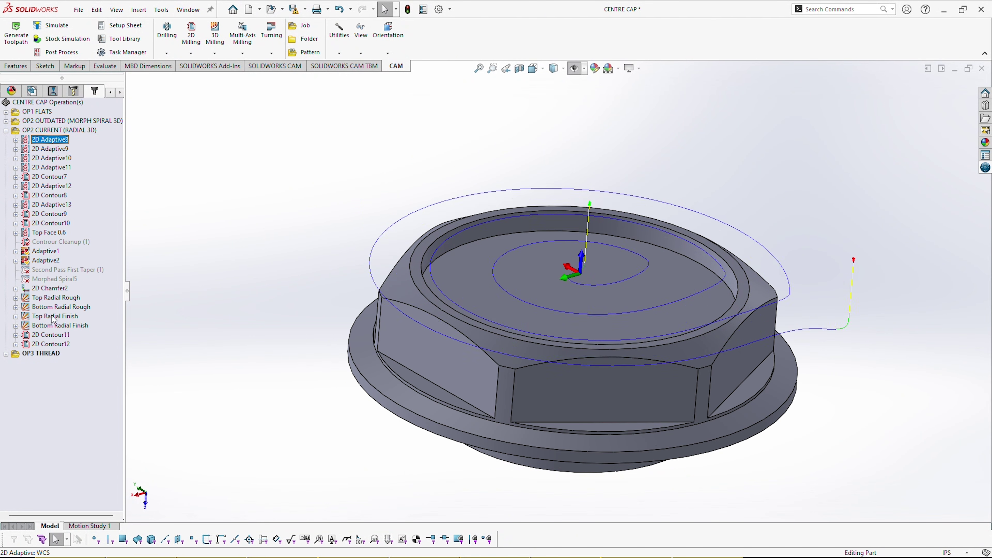
pyautogui.keyDown('shift'); pyautogui.click(54, 345); pyautogui.keyUp('shift')
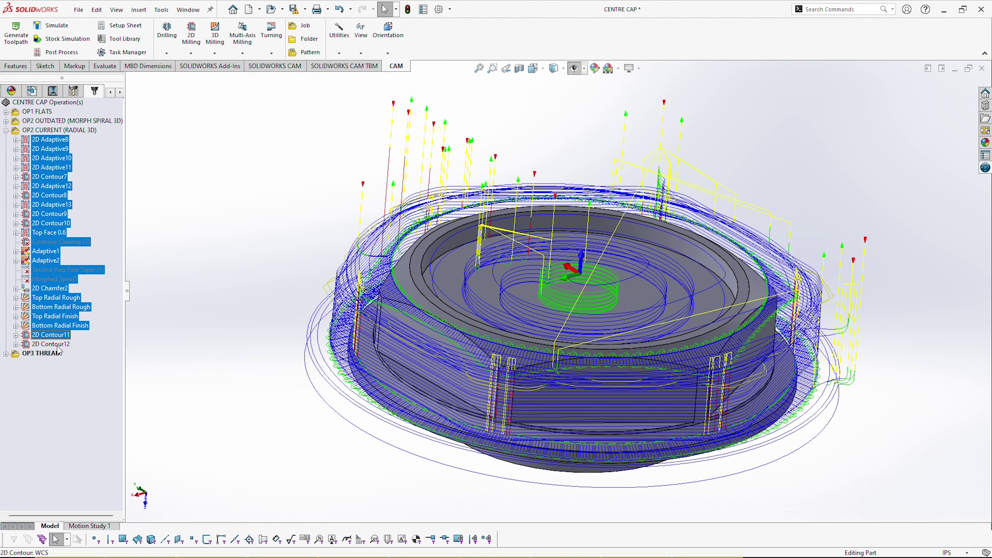
pyautogui.click(56, 344)
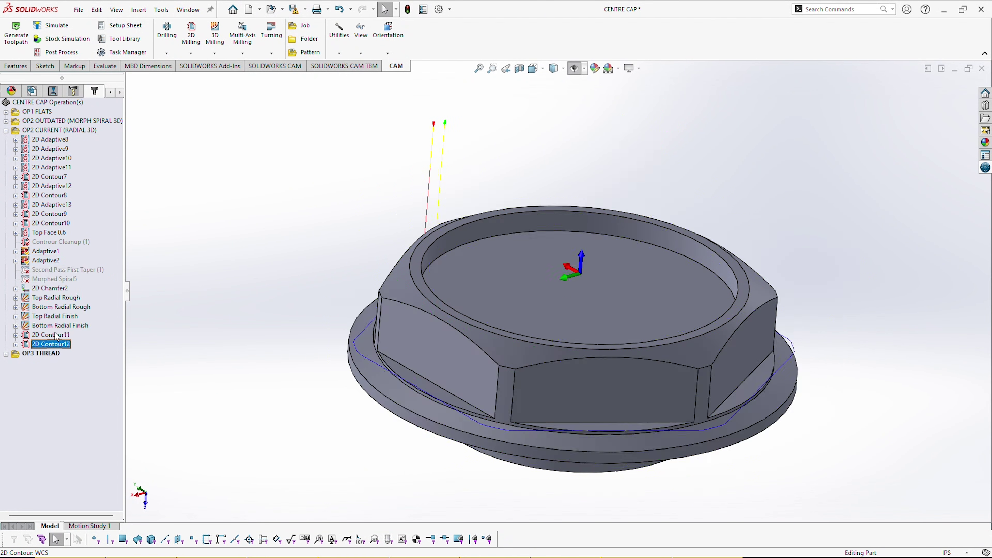
pyautogui.click(46, 133)
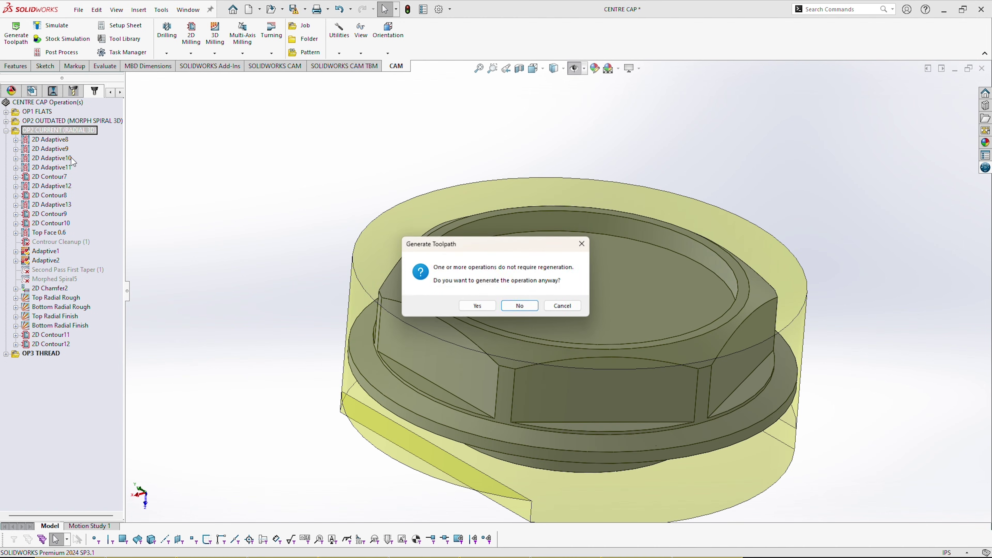
pyautogui.click(477, 306)
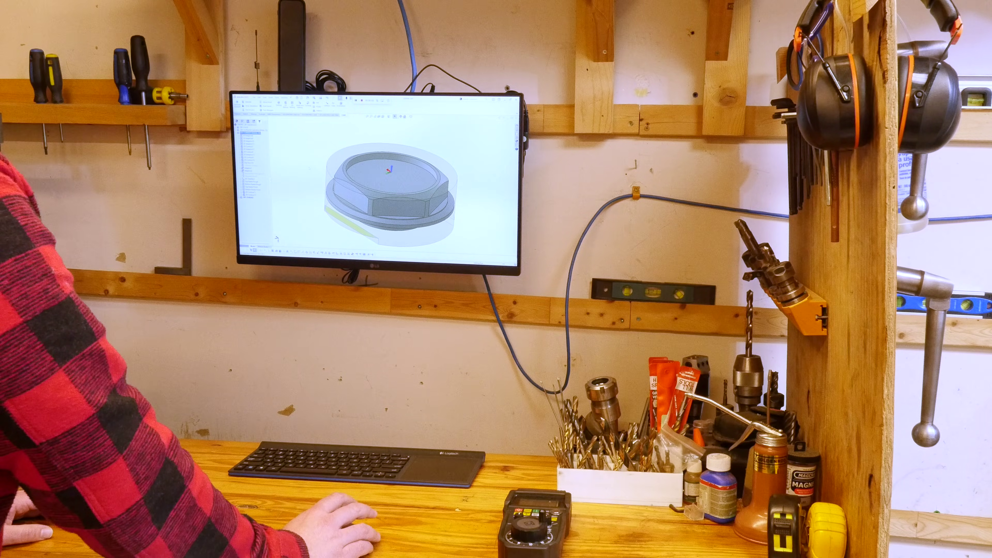
pyautogui.scroll(-2, 390, 202)
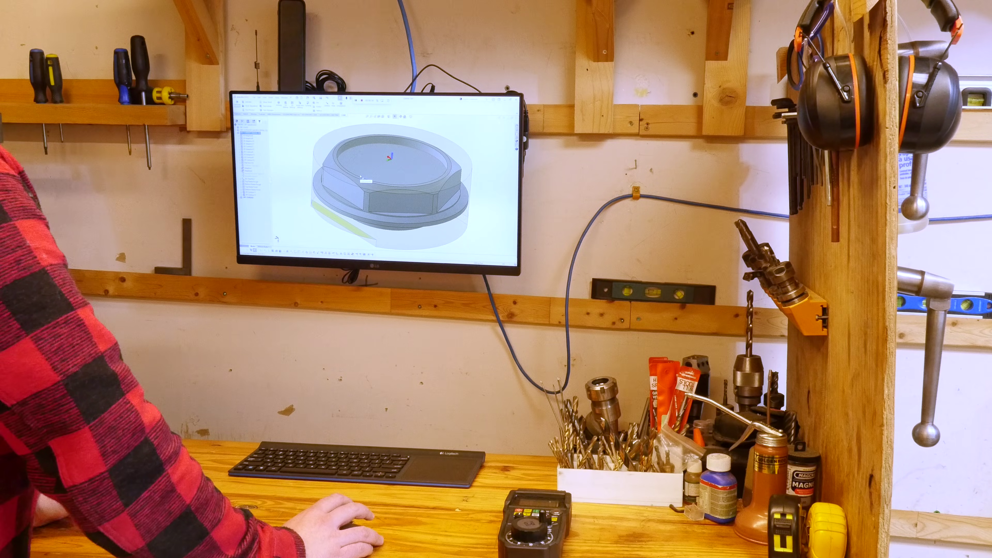
pyautogui.scroll(-2, 393, 195)
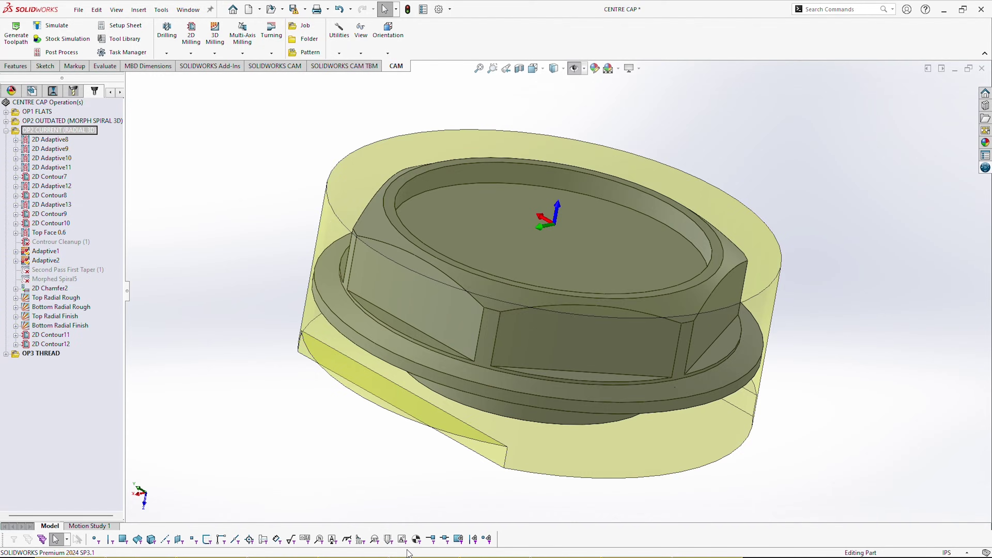
# Switch to the CNC12 Acorn Mill screen, then bring the virtual jog panel forward
pyautogui.hotkey('alt', 'Tab')
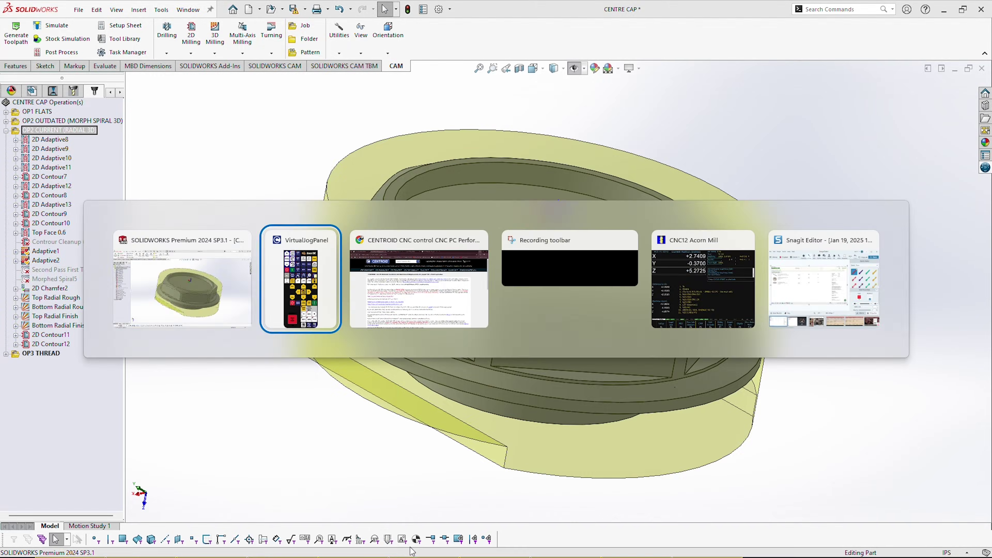
pyautogui.press('Tab')
pyautogui.press('Tab')
pyautogui.press('Tab')
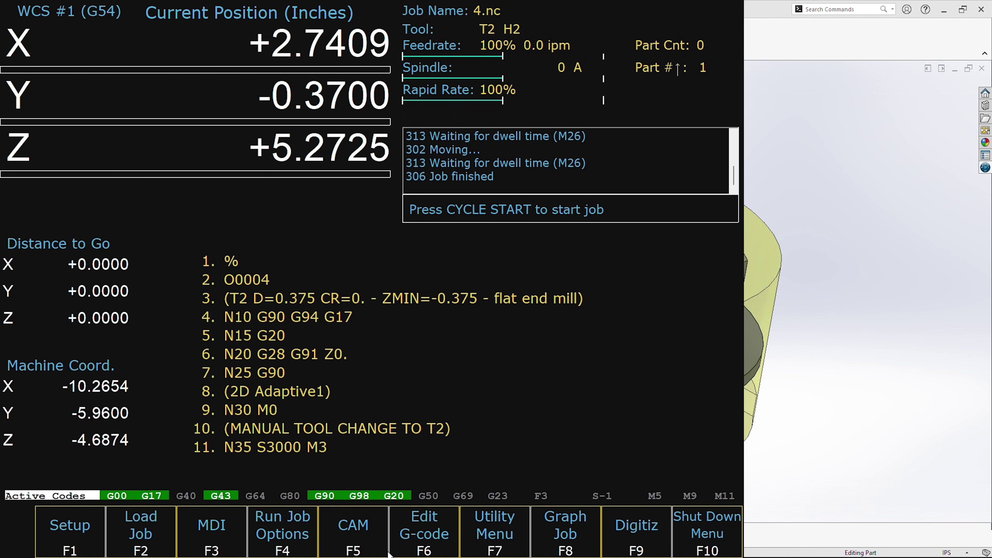
pyautogui.hotkey('alt', 'Tab')
pyautogui.press('Tab')
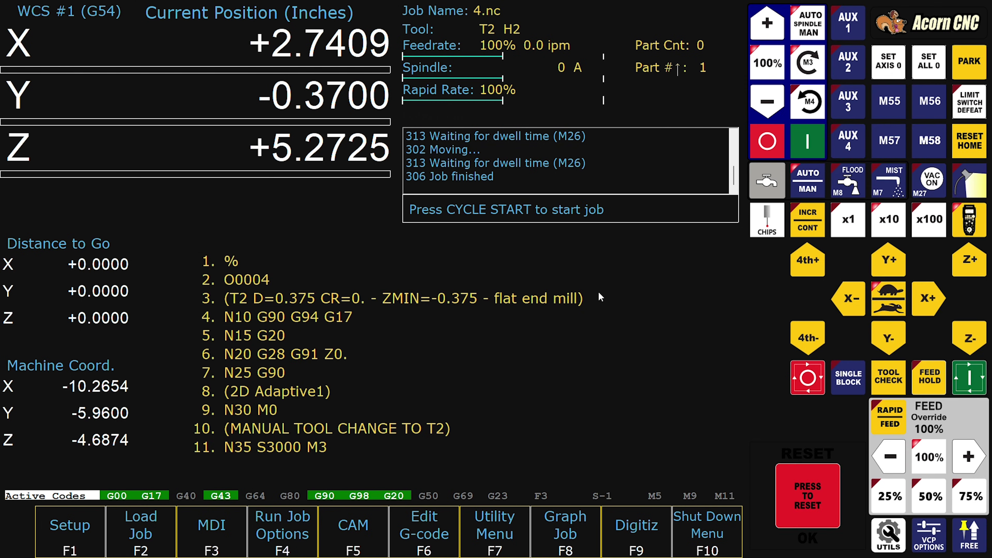